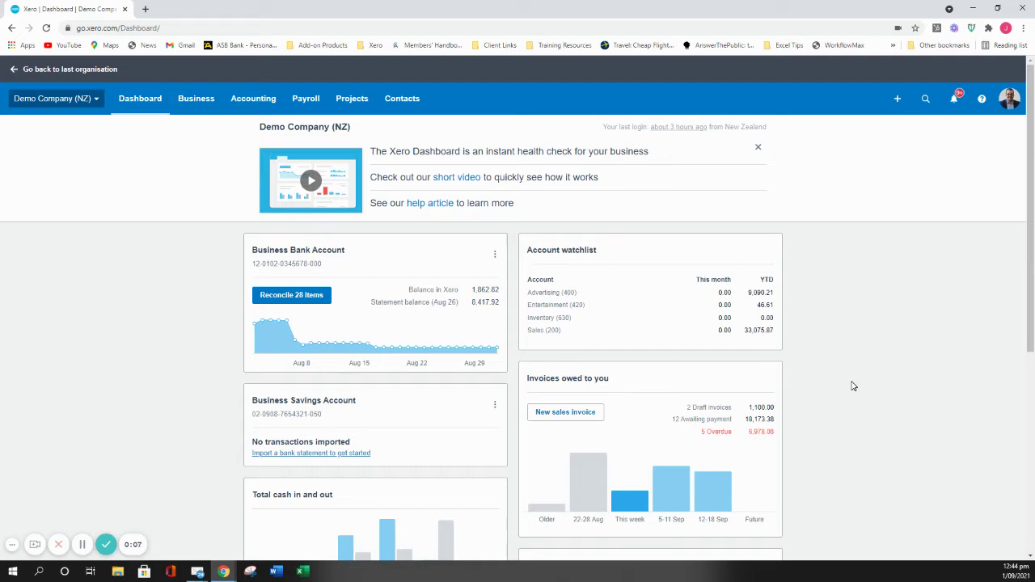
# Go to Invoice settings via the Demo Company (NZ) organisation menu and Settings.
pyautogui.click(82, 108)
pyautogui.click(68, 227)
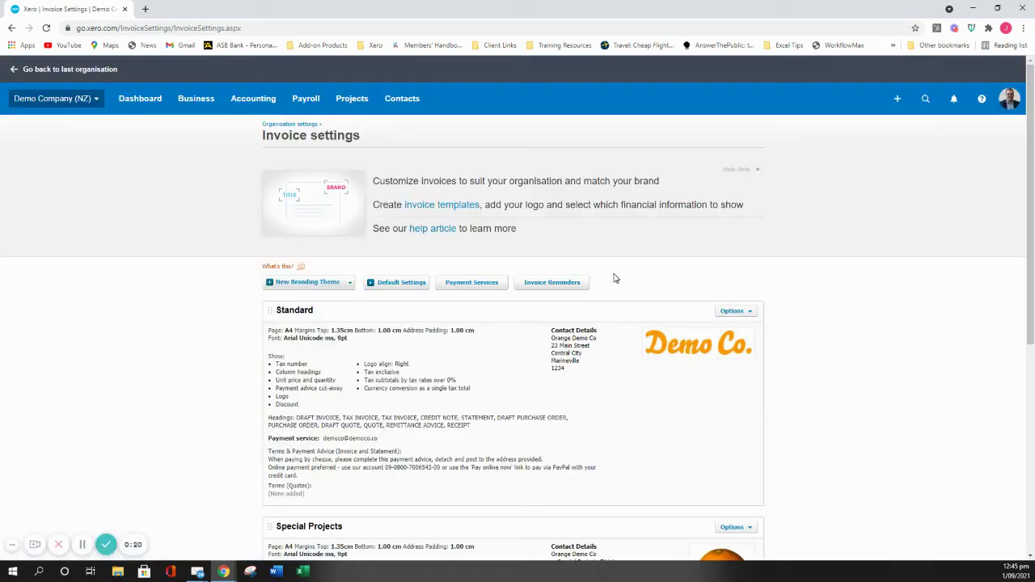
# Set the sales invoice default due date to the 20th of the following month and save.
pyautogui.click(398, 285)
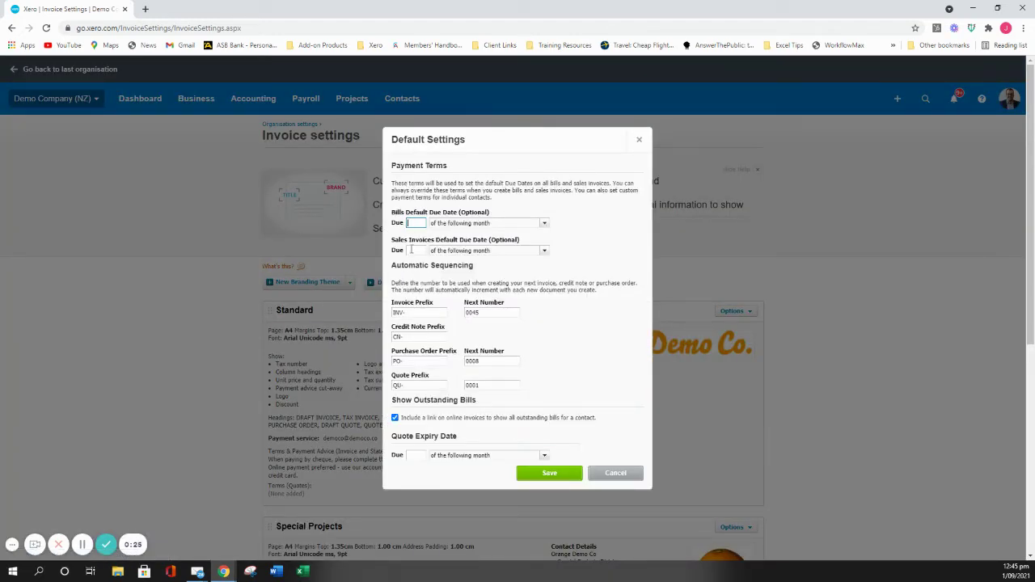
pyautogui.click(414, 250)
pyautogui.write('20')
pyautogui.click(544, 251)
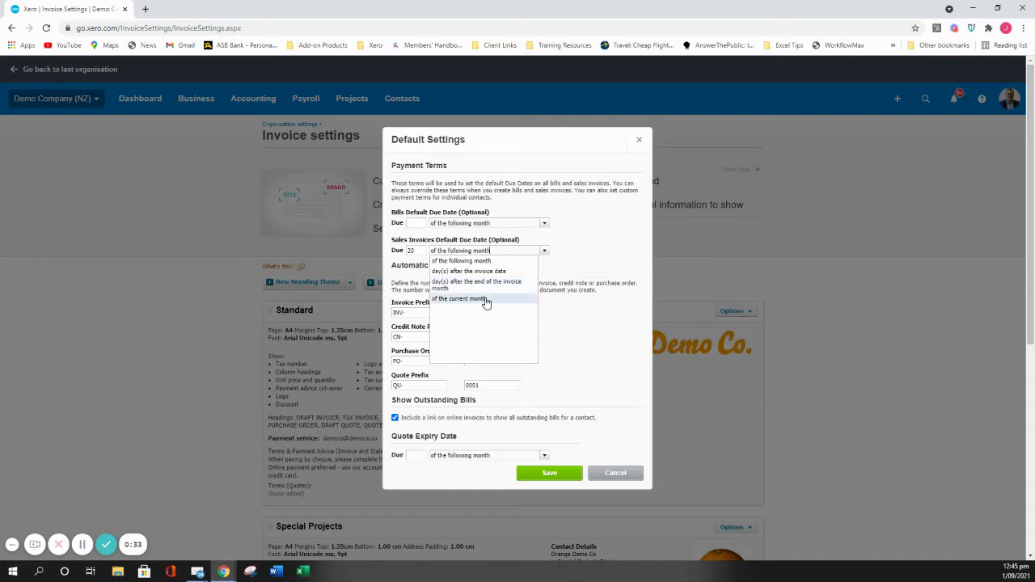
pyautogui.click(473, 245)
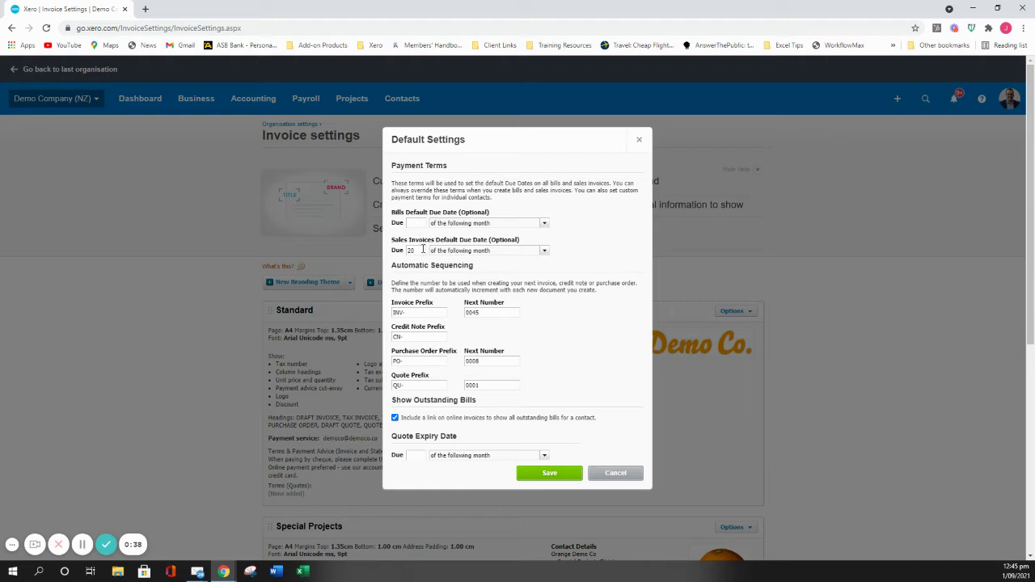
pyautogui.click(555, 476)
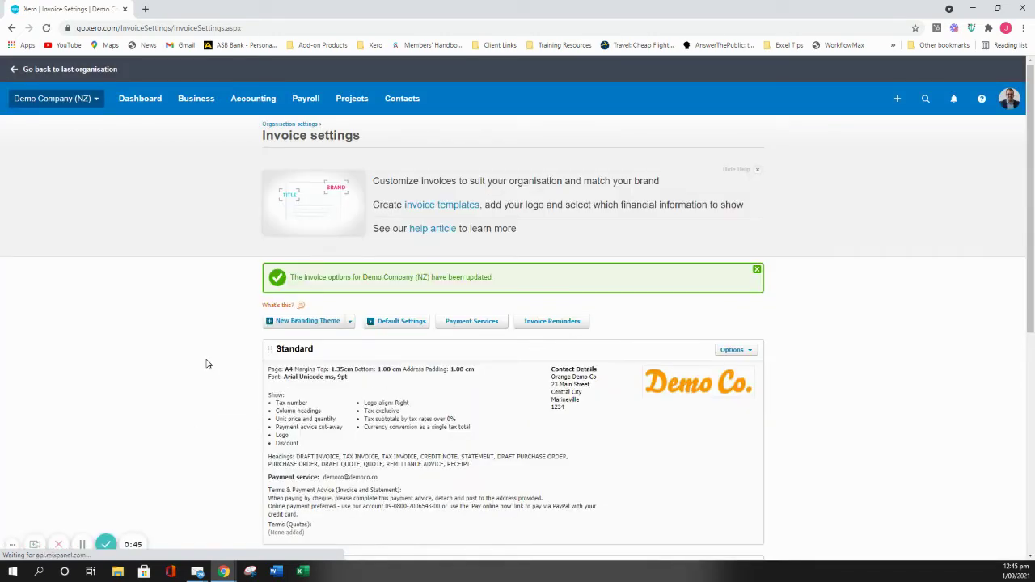
# Start a new sales invoice to ABC Furniture, which shows due date 20 Oct 2021.
pyautogui.click(187, 102)
pyautogui.click(150, 109)
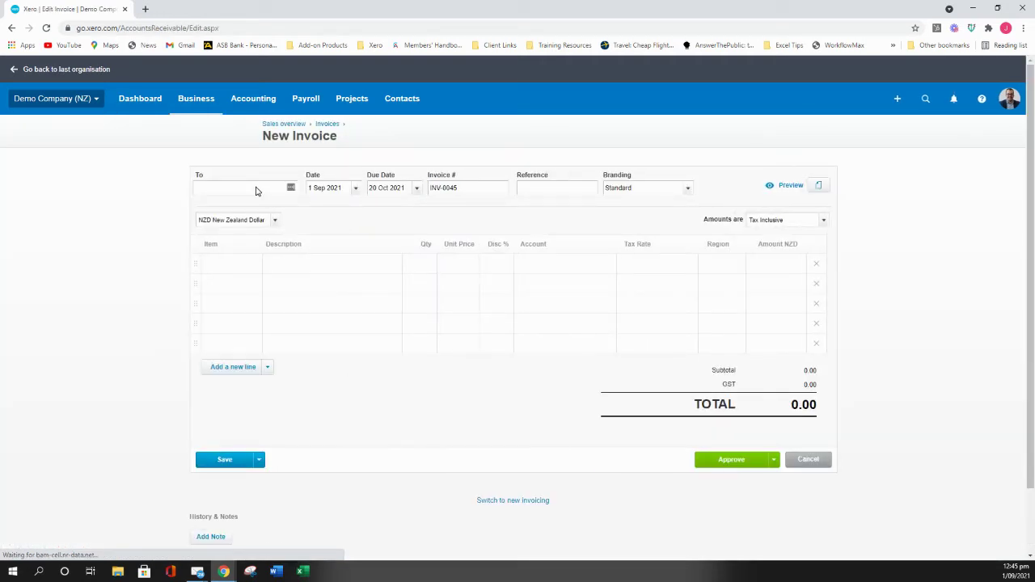
pyautogui.click(256, 189)
pyautogui.write('abc')
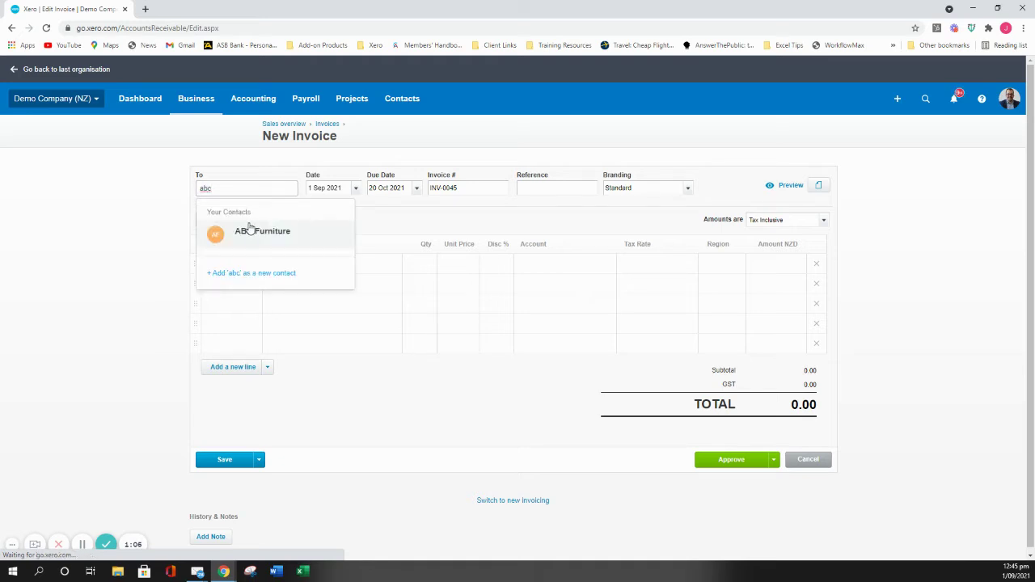
pyautogui.click(250, 231)
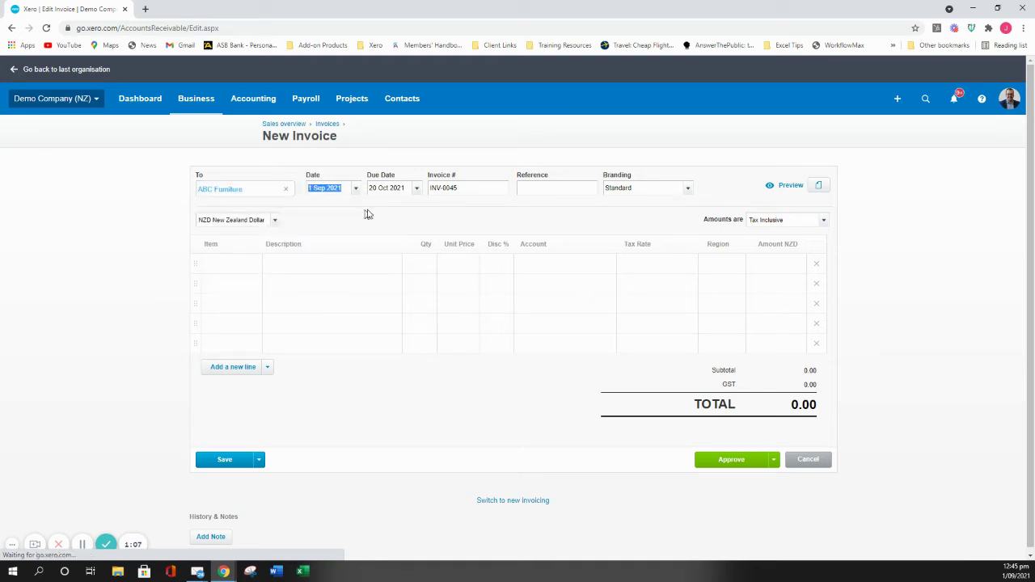
pyautogui.press('Tab')
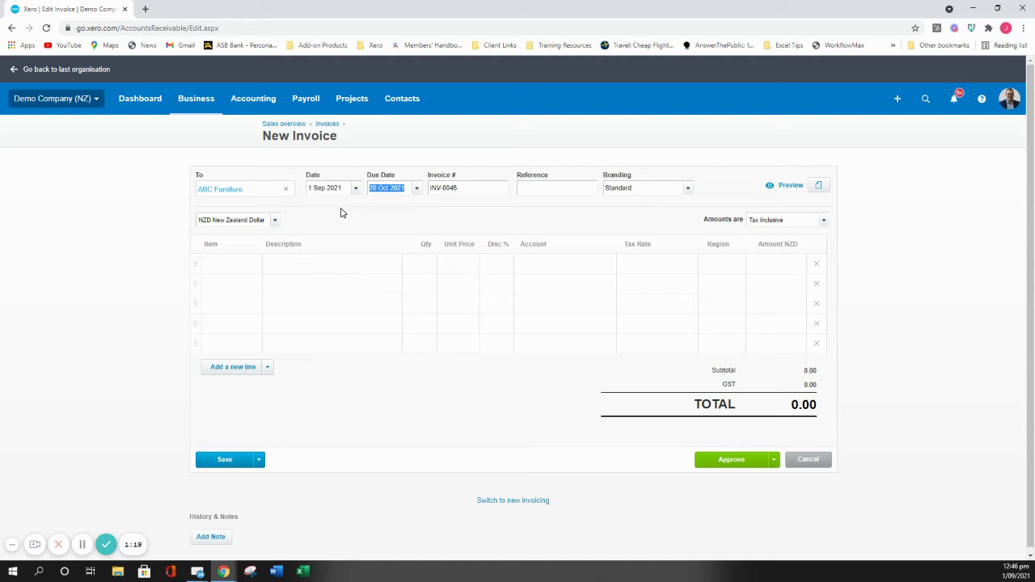
# Try due dates of +14 and then +20 days on the invoice.
pyautogui.write('+14')
pyautogui.press('Tab')
pyautogui.hotkey('shift', 'Tab')
pyautogui.write('+30')
pyautogui.press('BackSpace')
pyautogui.press('BackSpace')
pyautogui.write('1++20')
pyautogui.press('Tab')
# Enter +30 days for a 30 Oct 2021 due date and confirm it on the calendar.
pyautogui.hotkey('shift', 'Tab')
pyautogui.write('130')
pyautogui.press('Tab')
pyautogui.click(417, 188)
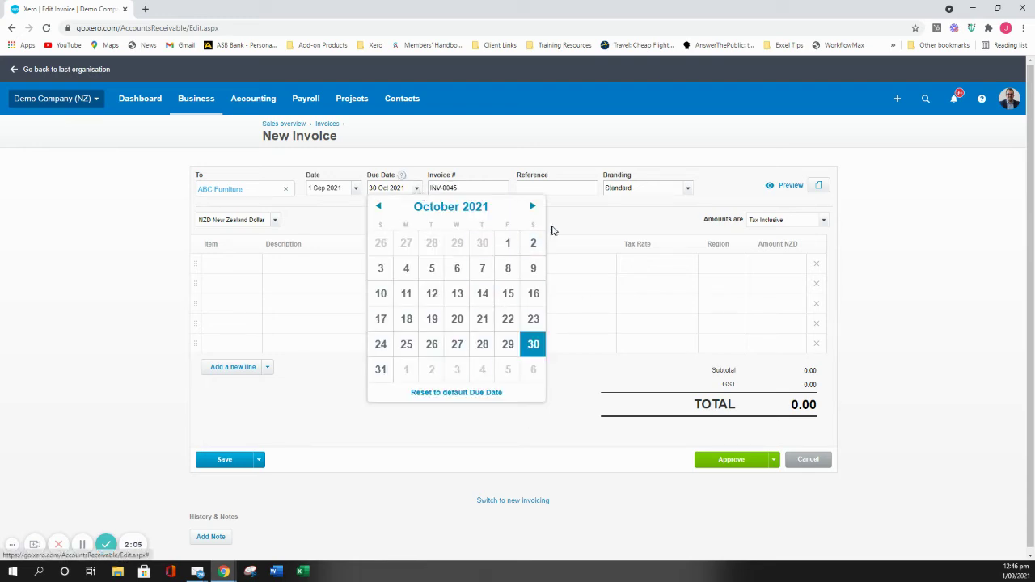
pyautogui.click(584, 224)
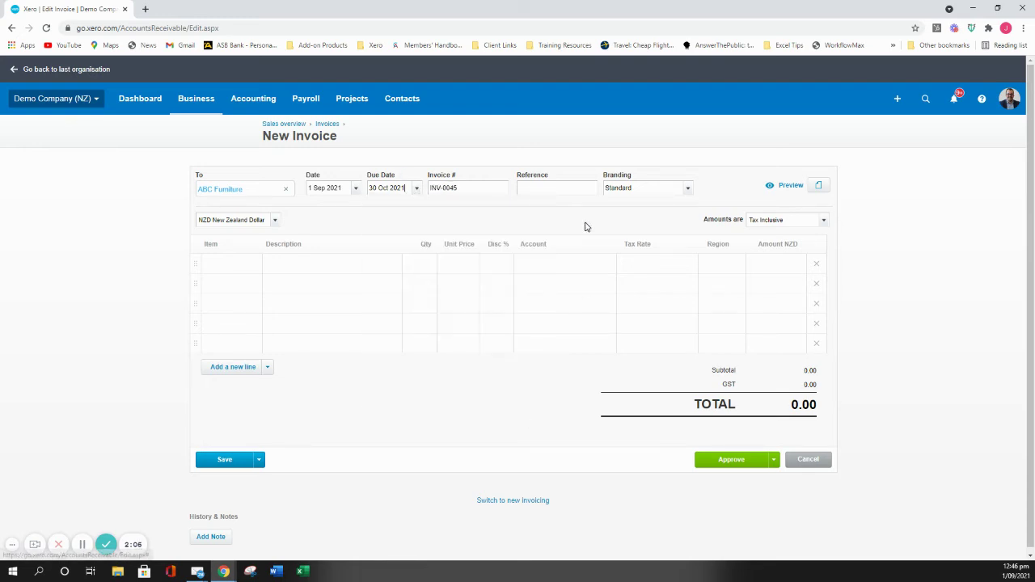
# Find Bayside Club under Contacts > Customers and open its details for editing.
pyautogui.click(410, 111)
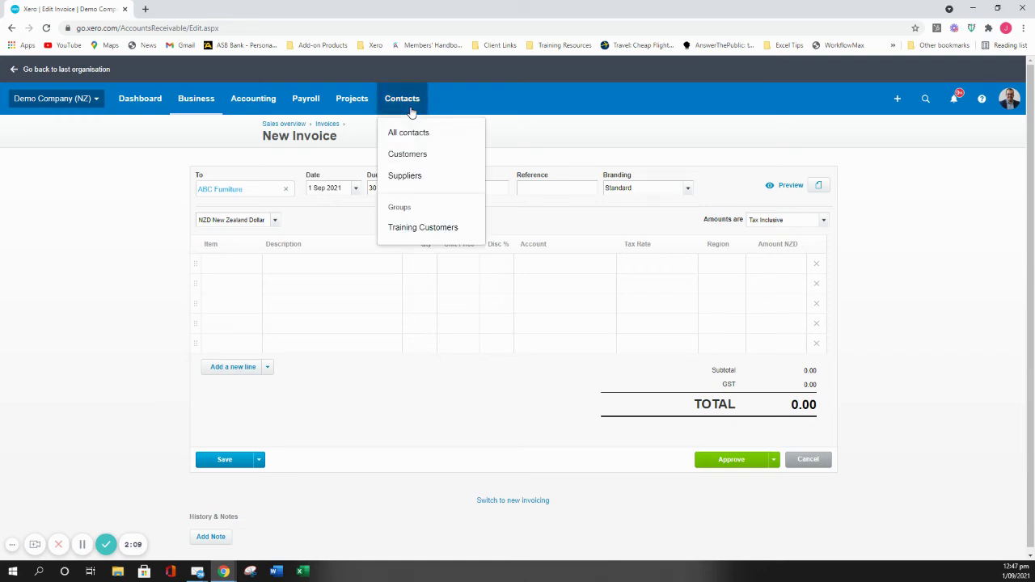
pyautogui.click(432, 152)
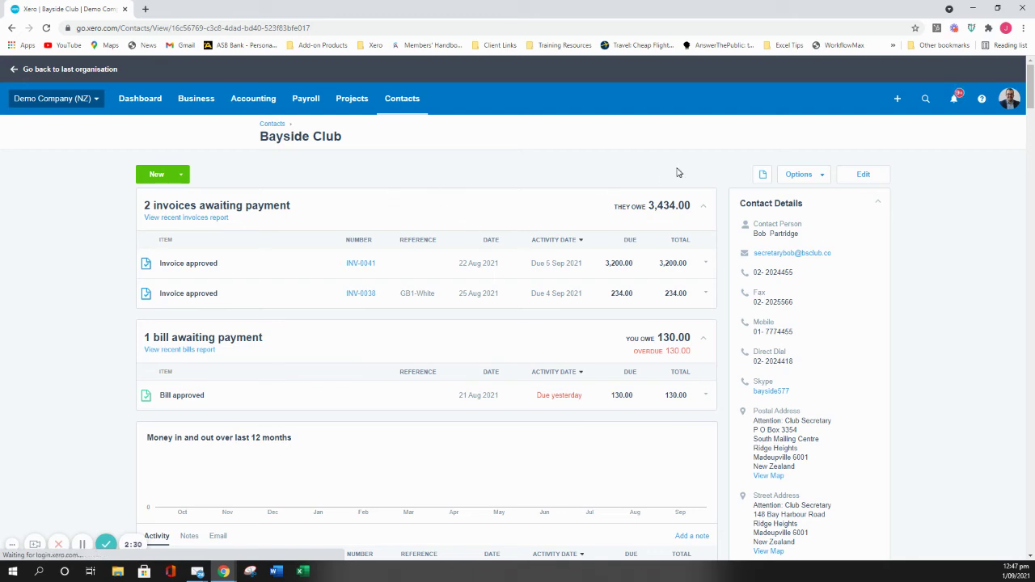
pyautogui.click(859, 174)
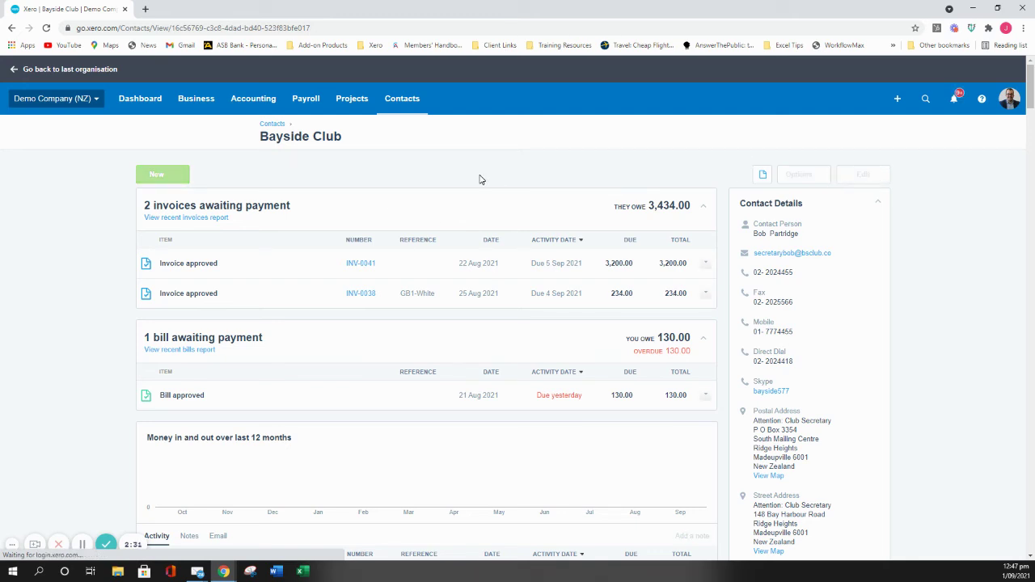
# Set Bayside Club's invoices due 14 day(s) after the invoice date and save the contact.
pyautogui.scroll(-6, 377, 293)
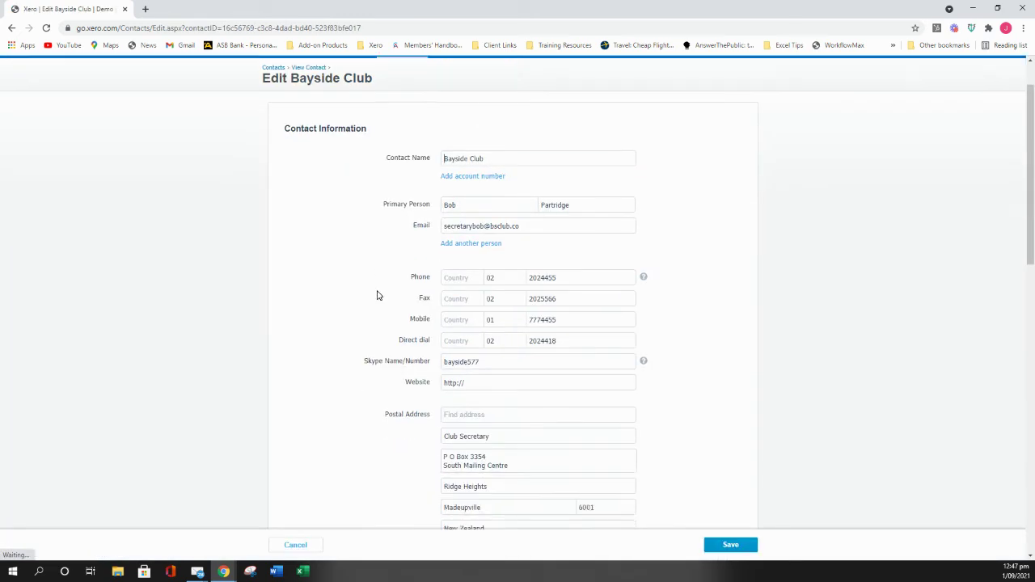
pyautogui.scroll(-2, 376, 294)
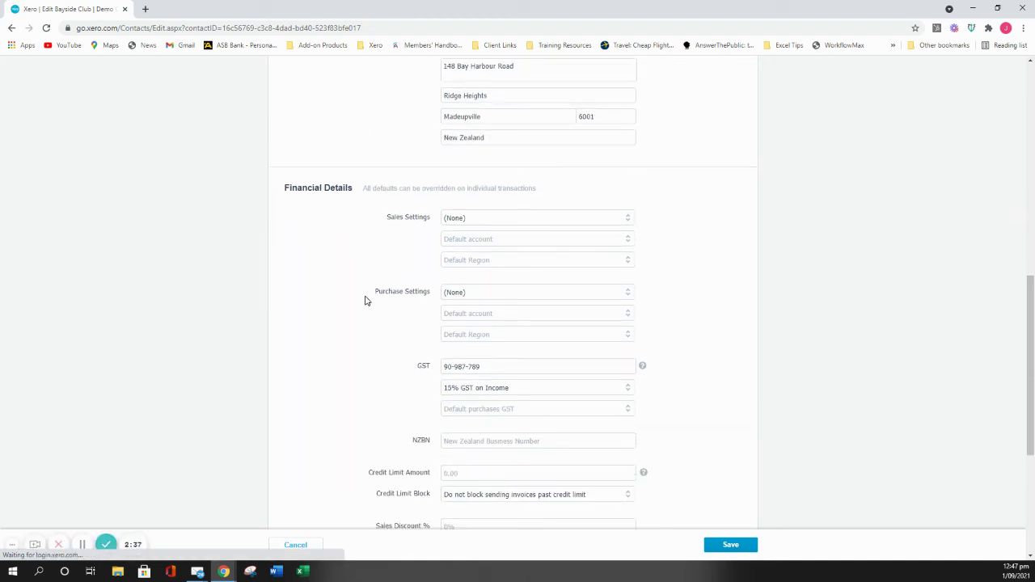
pyautogui.scroll(-5, 364, 301)
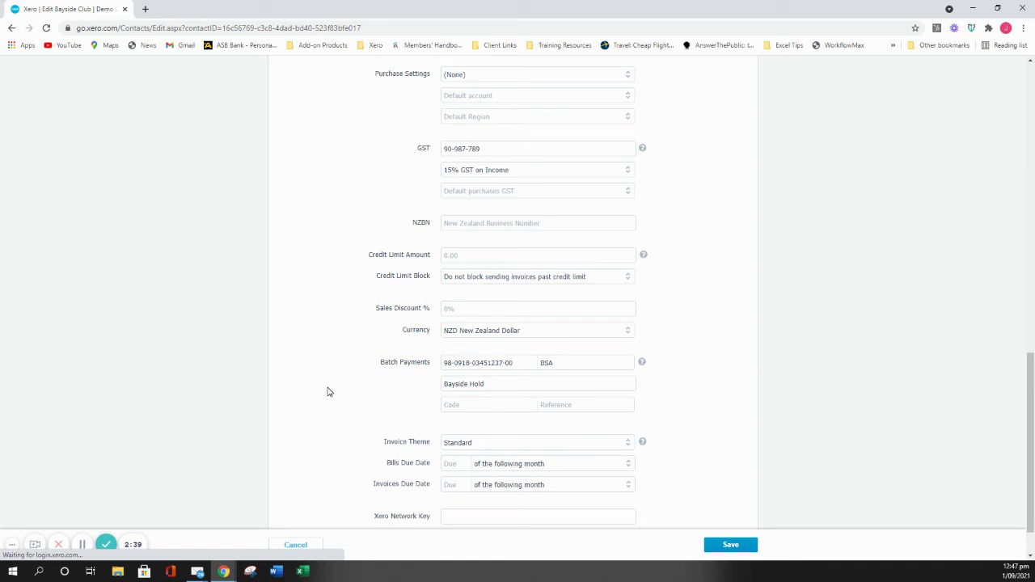
pyautogui.scroll(-1, 372, 394)
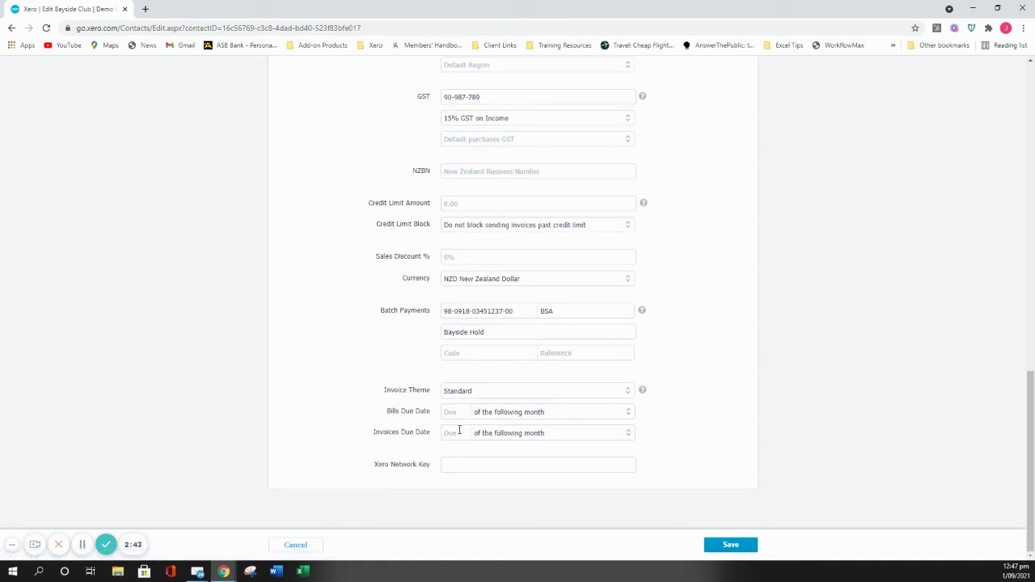
pyautogui.click(459, 430)
pyautogui.write('14')
pyautogui.click(628, 438)
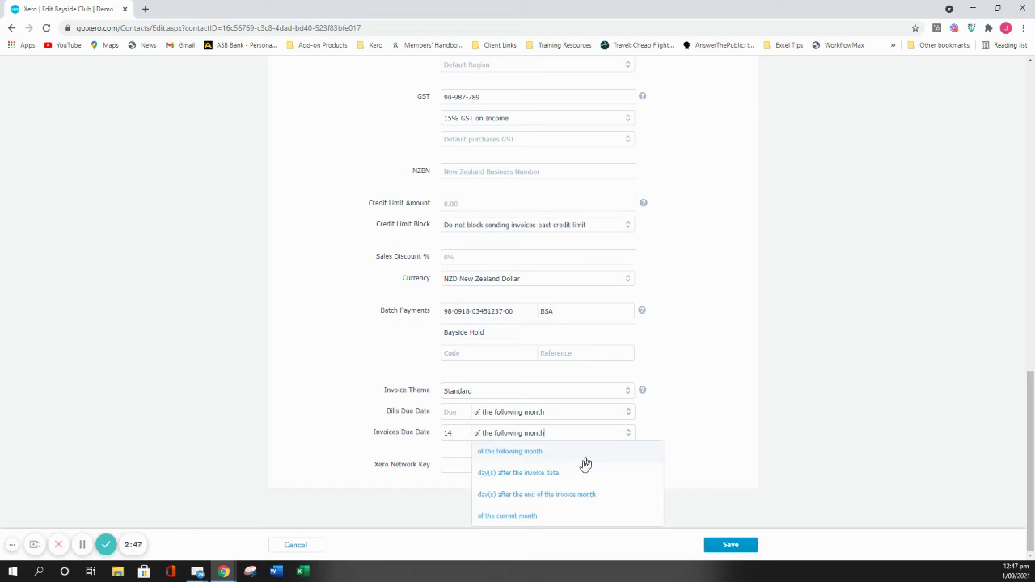
pyautogui.click(573, 473)
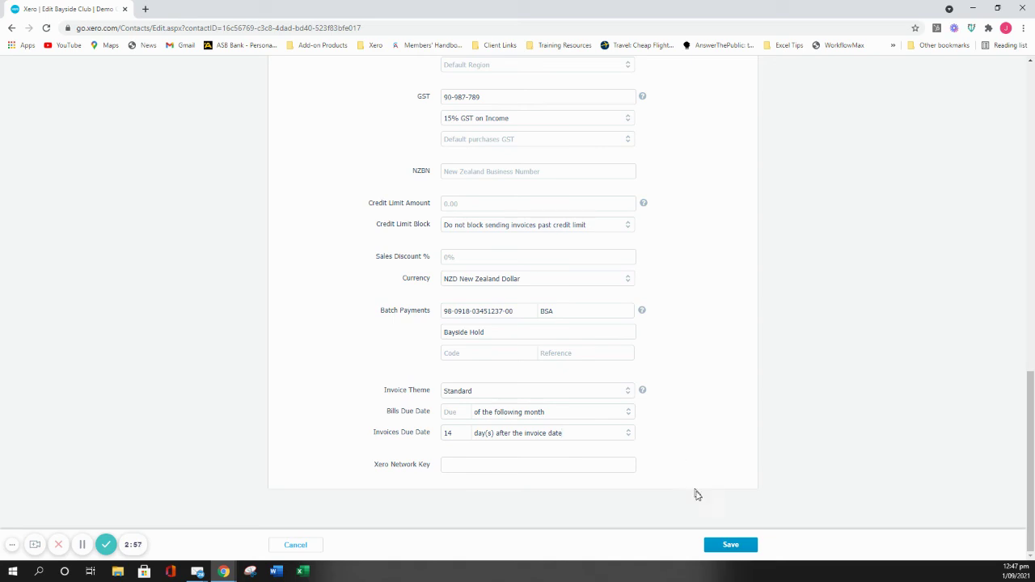
pyautogui.click(728, 545)
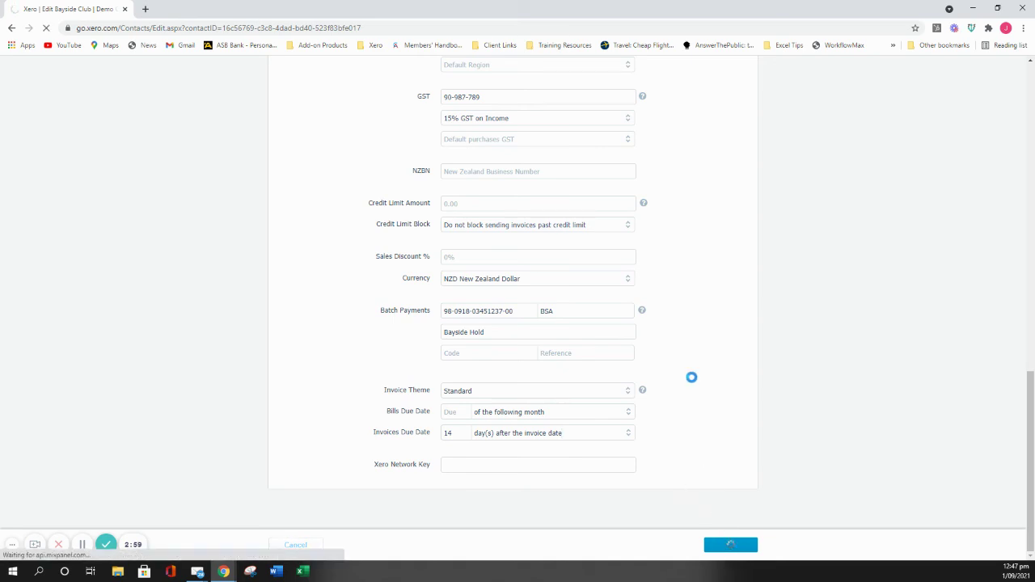